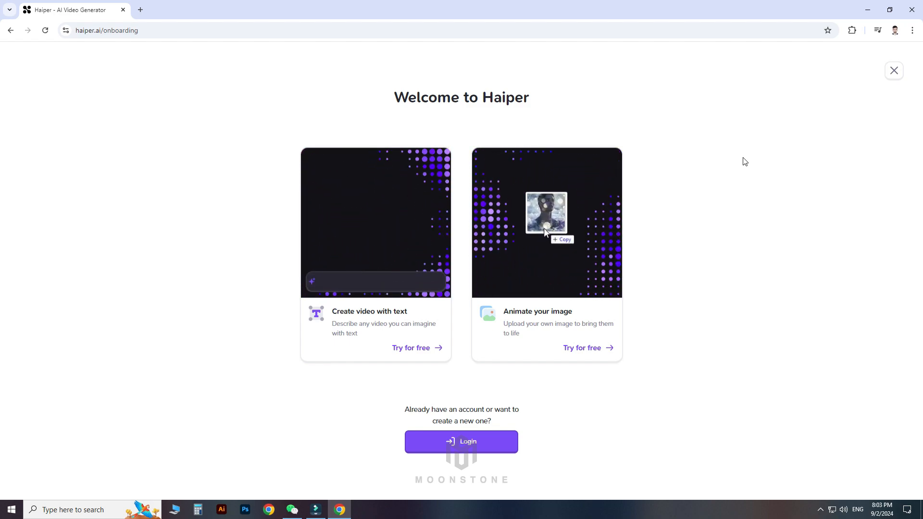
- Log in to Haiper with the MoonStone Google account and approve the sign-in
left_click(454, 445)
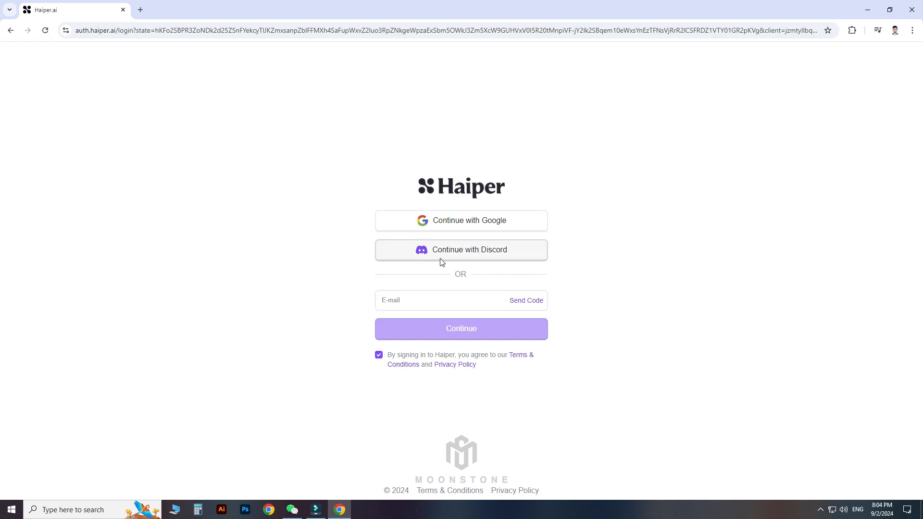
left_click(470, 226)
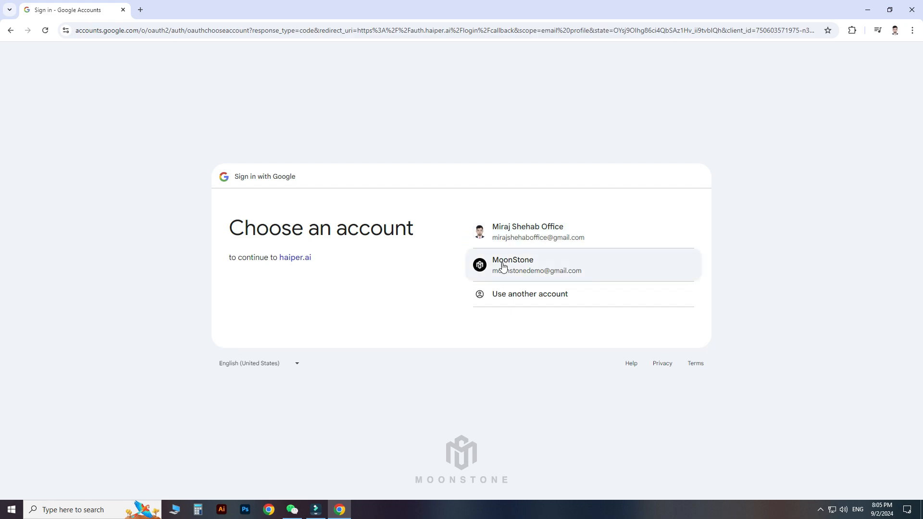
left_click(580, 265)
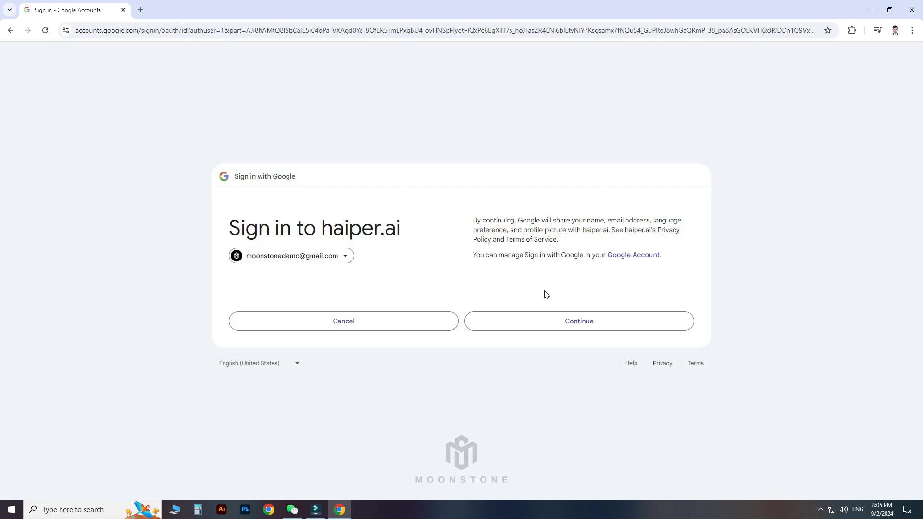
left_click(546, 322)
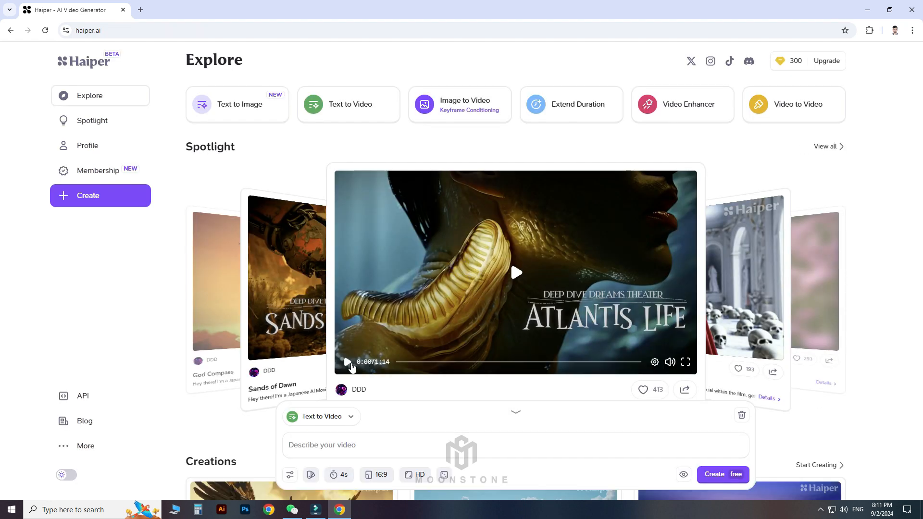
- Play the Atlantis Life spotlight video and browse the community creations on the Explore page
left_click(347, 362)
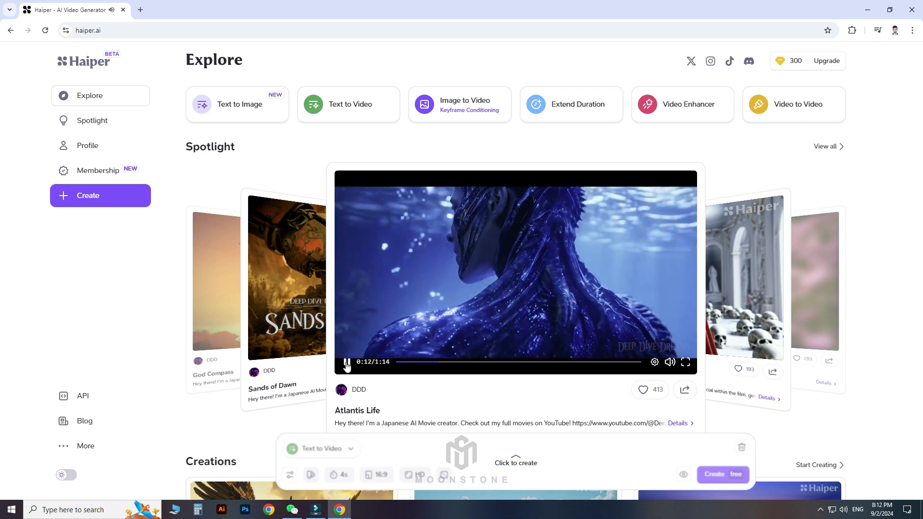
scroll(509, 185, "down", 7)
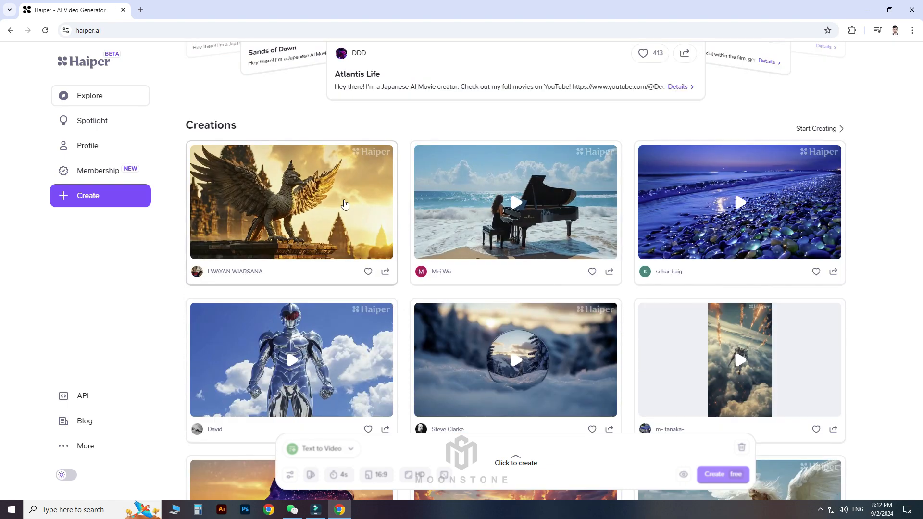
scroll(762, 326, "down", 4)
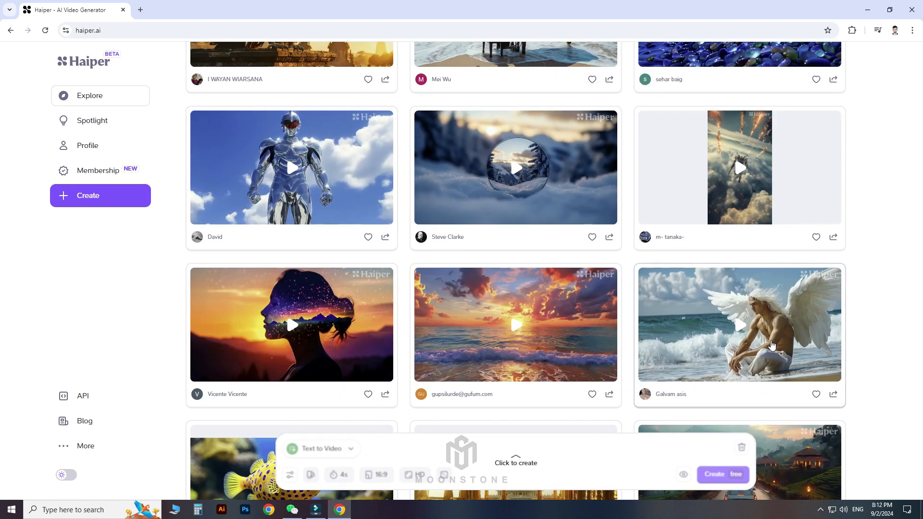
scroll(814, 335, "down", 7)
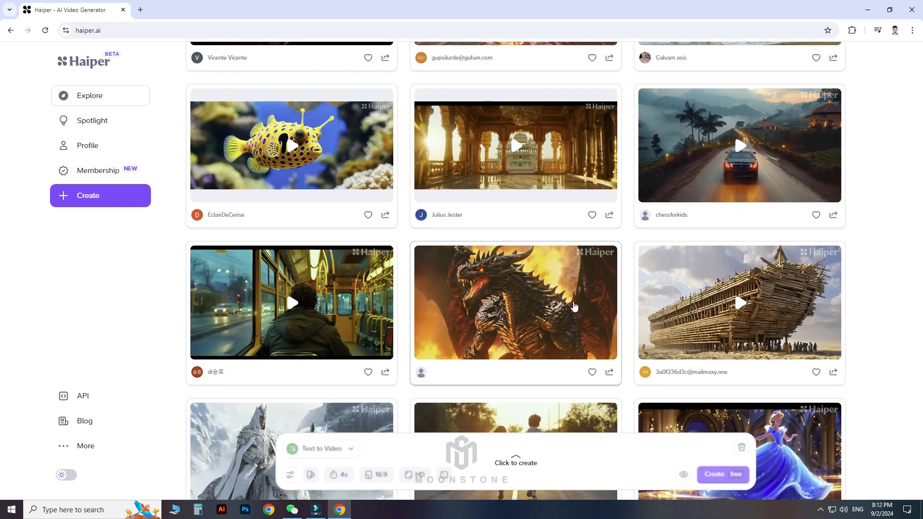
scroll(574, 327, "up", 12)
scroll(576, 342, "up", 2)
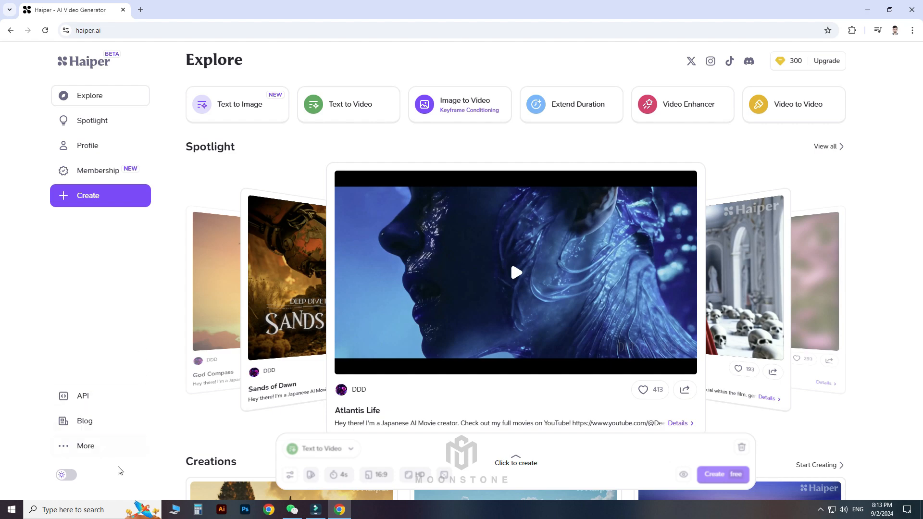
- Try the dark theme and return the interface to the light theme
left_click(64, 478)
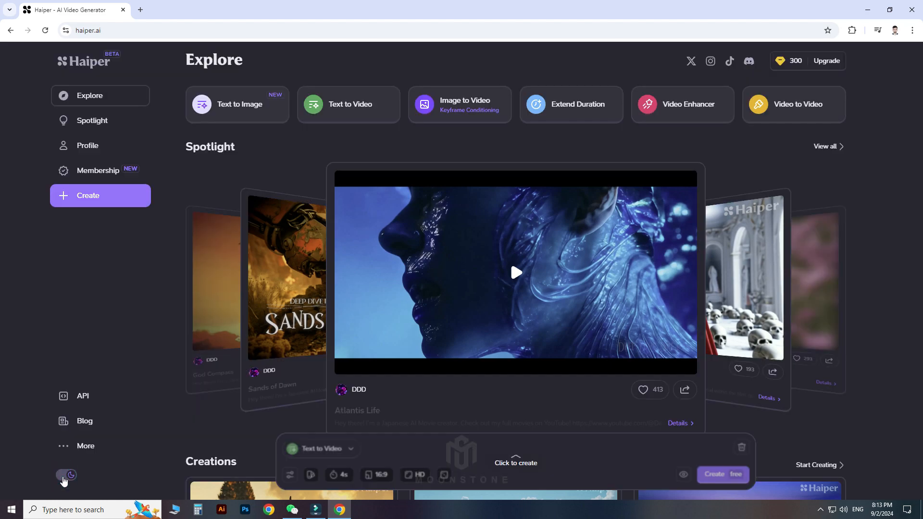
left_click(67, 477)
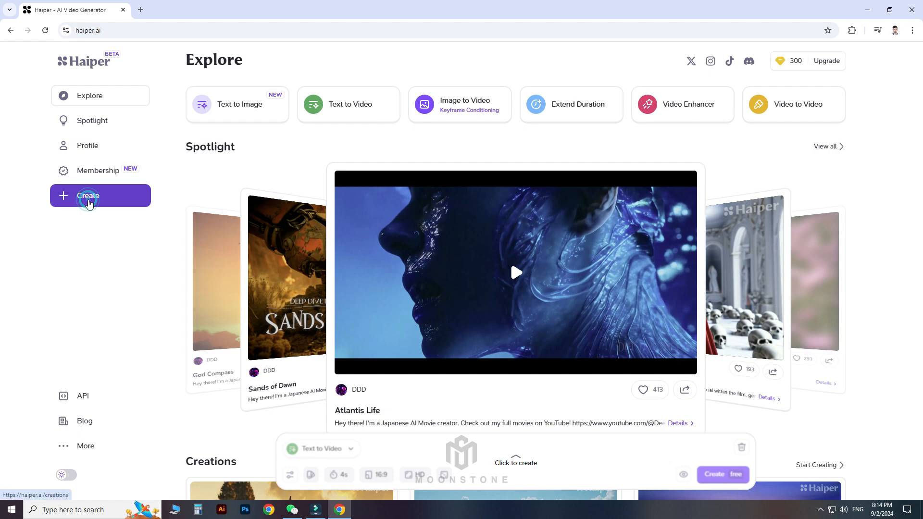
- Open the creation page, choose the Text to Video mode and expand the prompt area
left_click(89, 203)
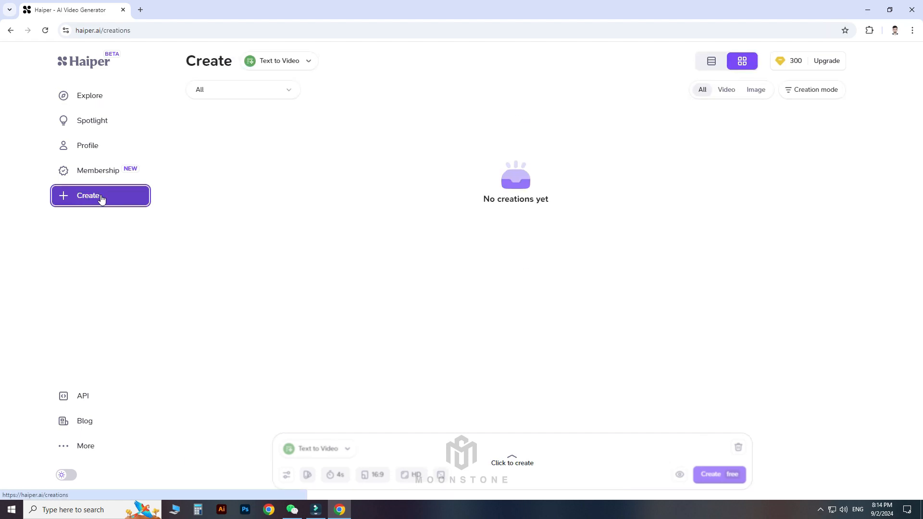
left_click(309, 61)
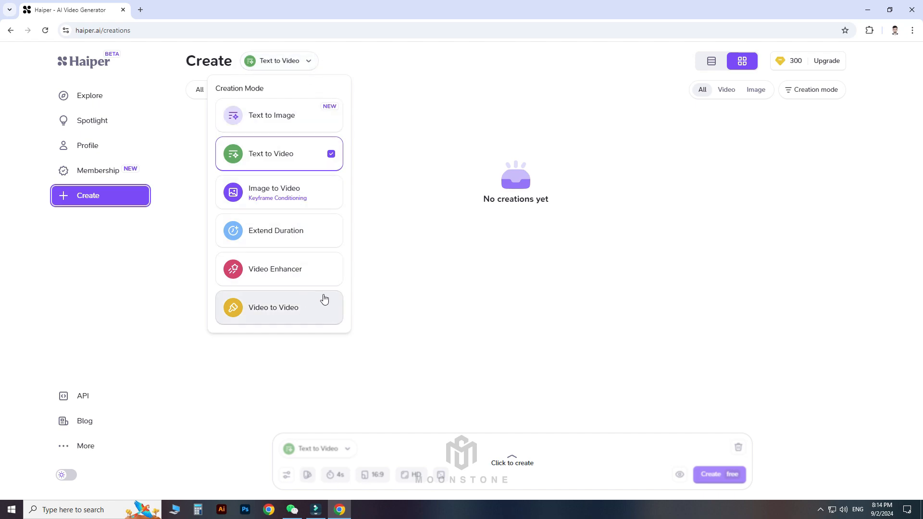
left_click(268, 154)
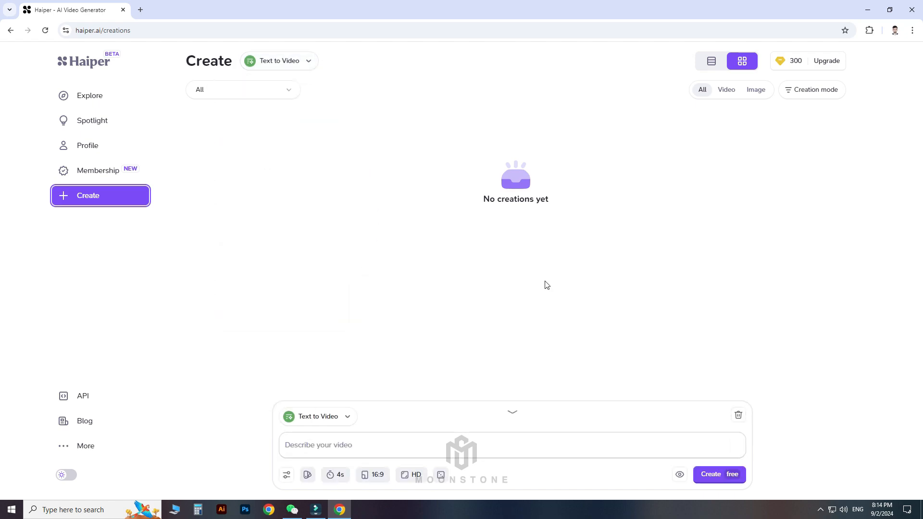
left_click(513, 414)
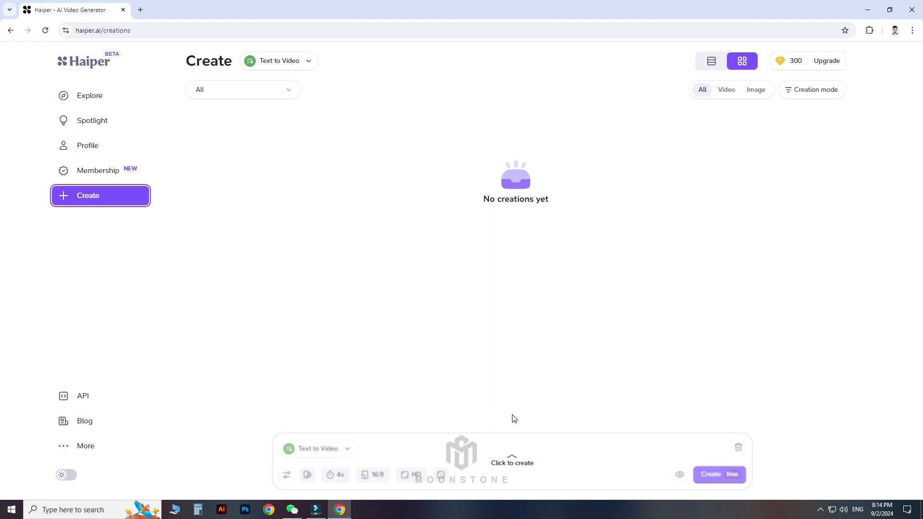
left_click(511, 458)
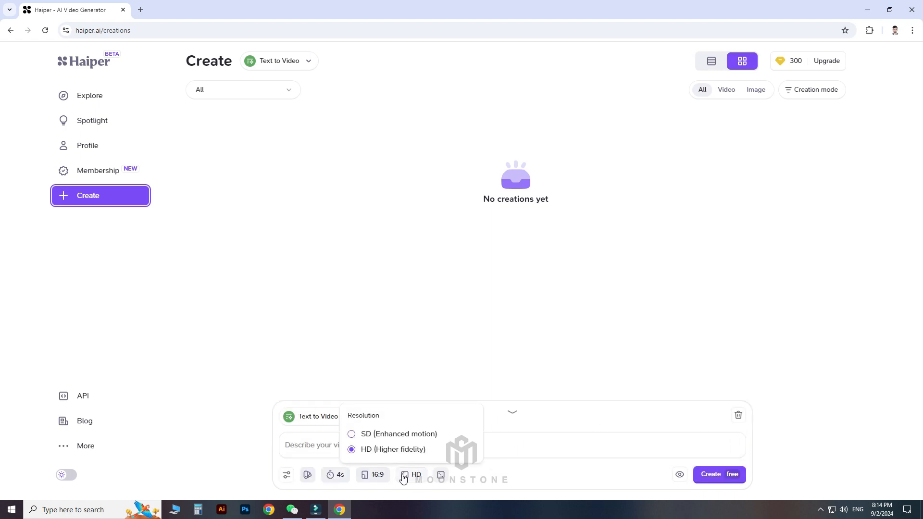
- Try the 2s and 8s durations in the full generation settings and set the duration back to 4s
mouse_move(300, 475)
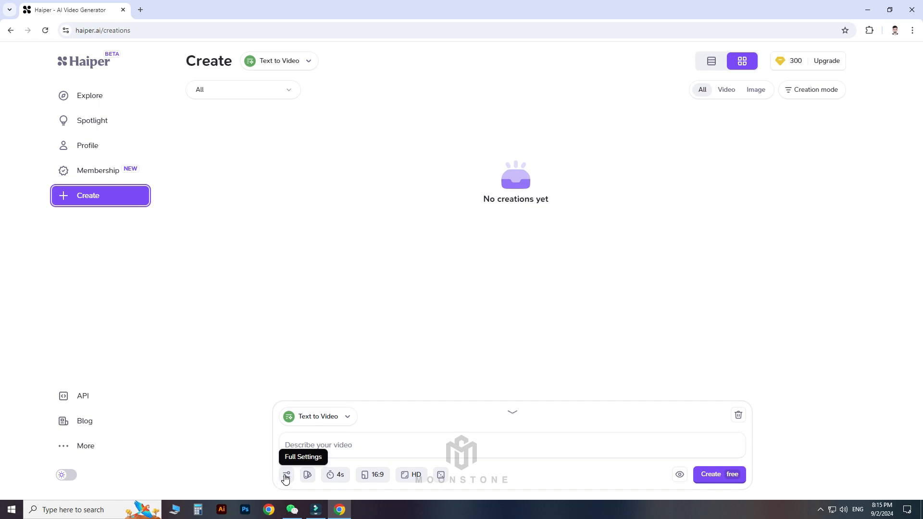
left_click(286, 476)
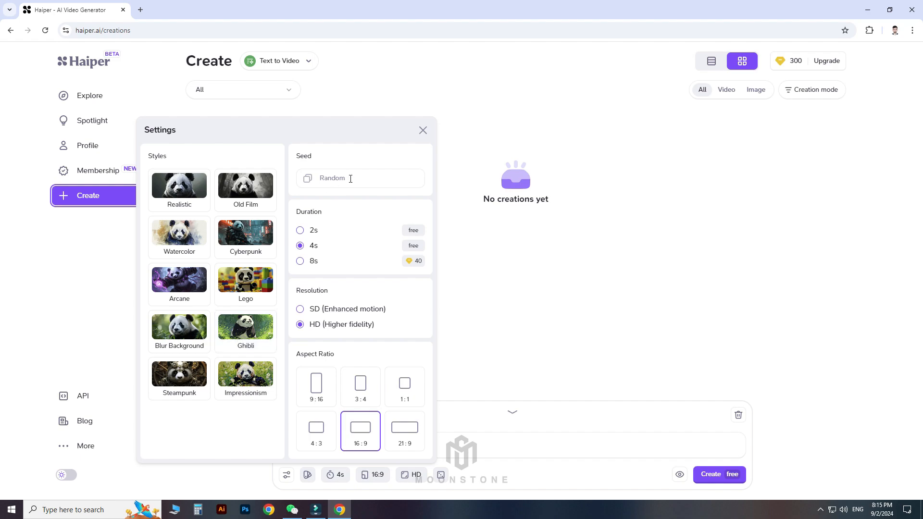
left_click(351, 178)
left_click(301, 234)
left_click(300, 244)
left_click(301, 263)
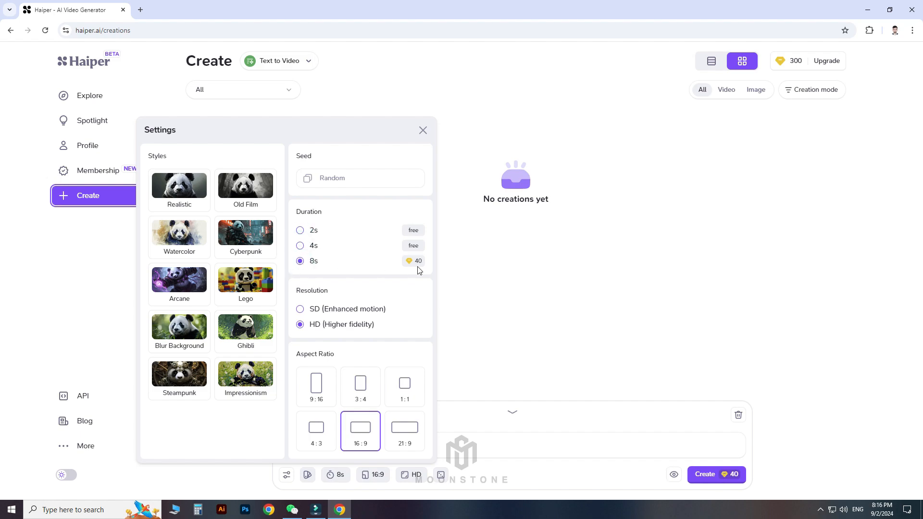
left_click(313, 246)
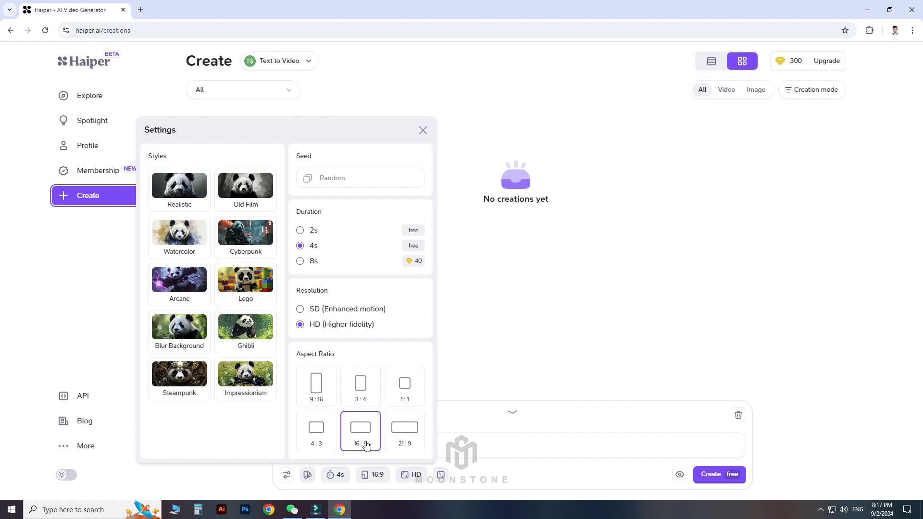
left_click(286, 474)
- Open the membership plans and examine what the Free plan and its credits include
left_click(818, 62)
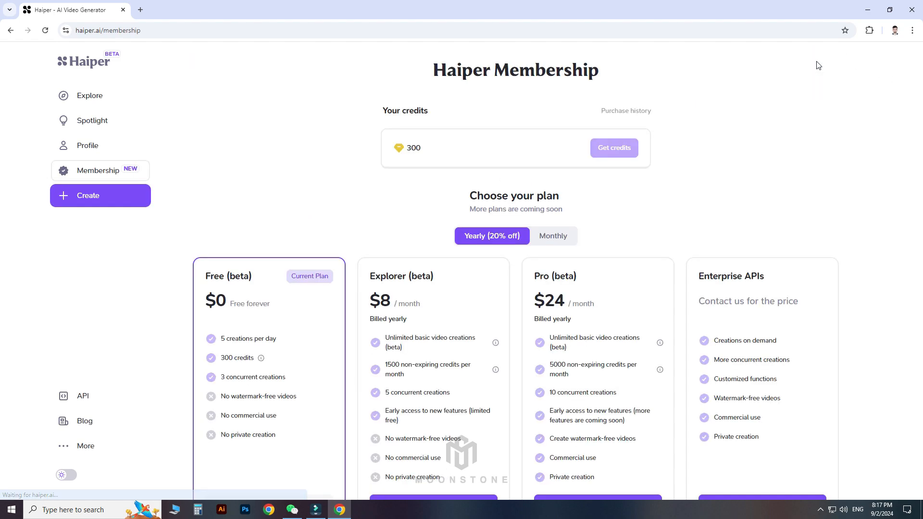
scroll(237, 154, "down", 2)
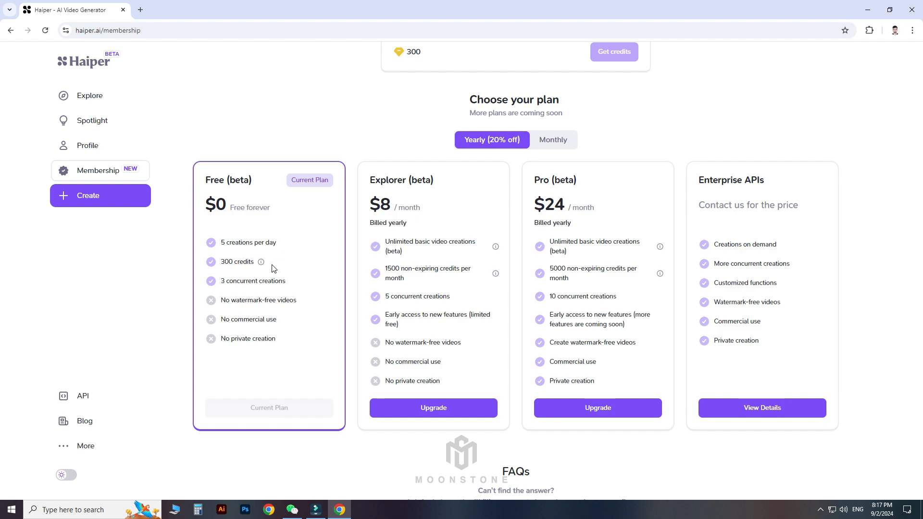
mouse_move(260, 264)
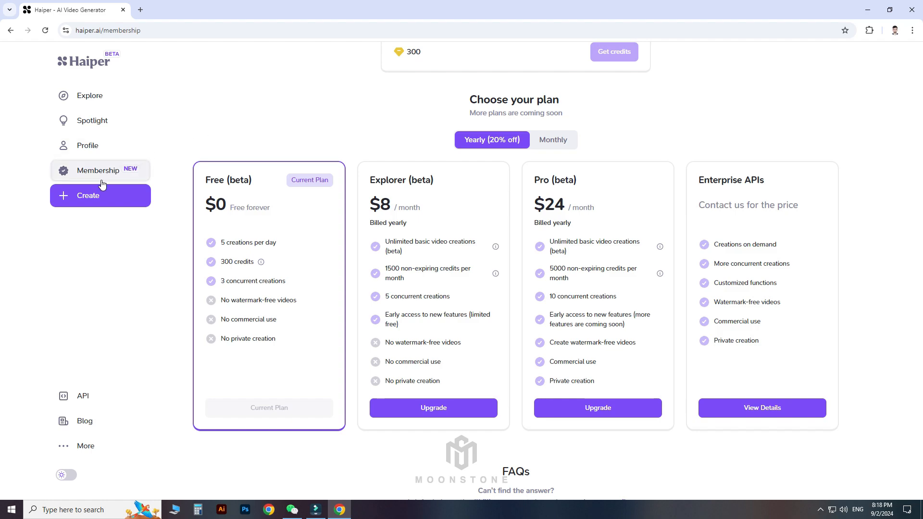
- Generate a Text to Video clip from a prompt for a 3D-rendered futuristic cyber car in a neon-lit cyberpunk world inspired by 1980s fashion
left_click(89, 201)
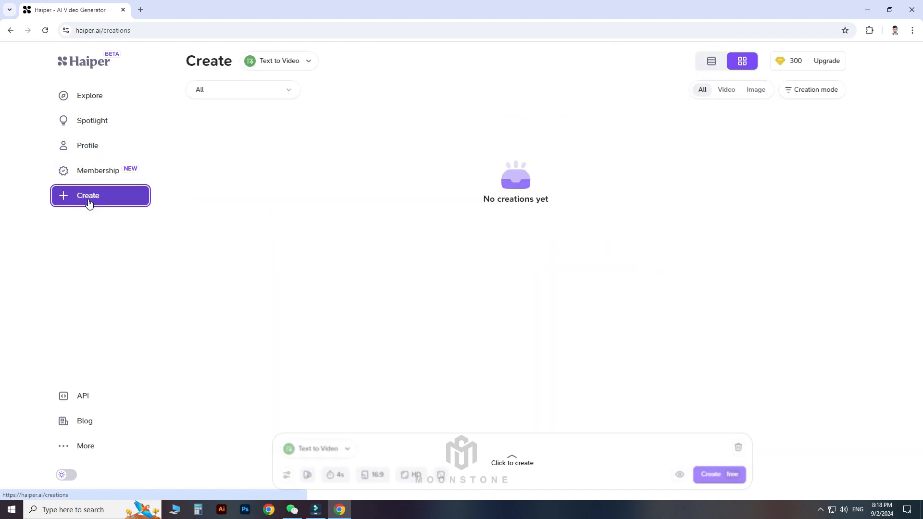
left_click(311, 63)
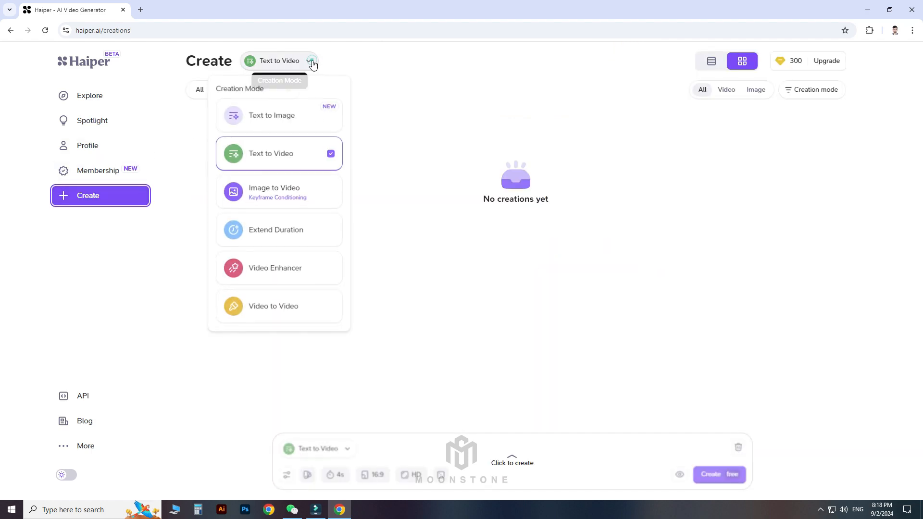
left_click(301, 152)
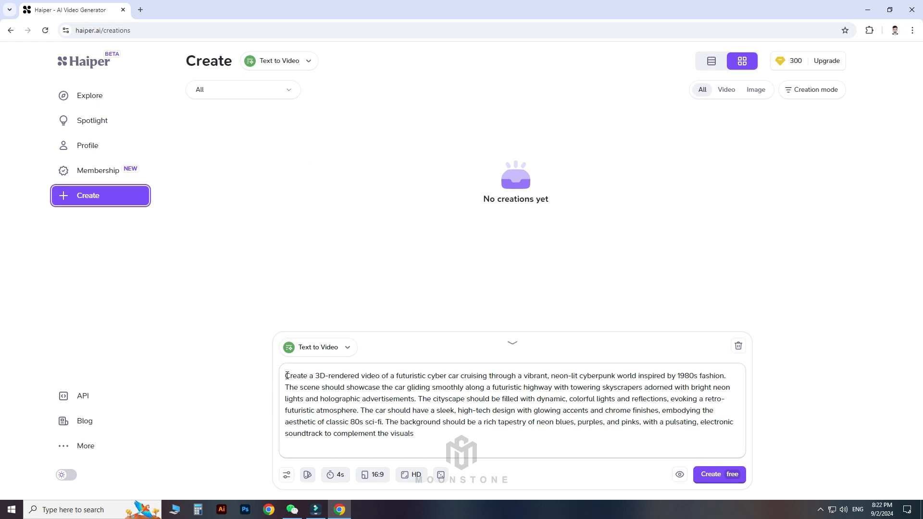
left_click_drag(286, 376, 727, 377)
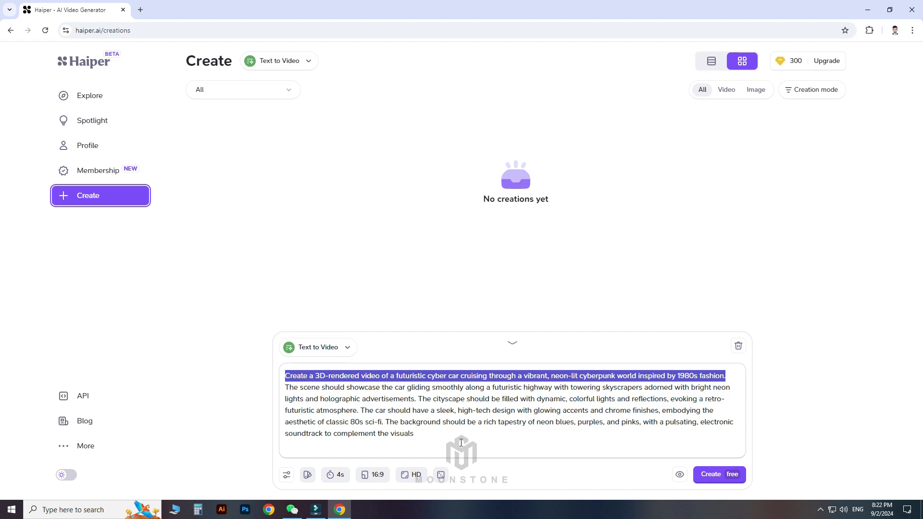
left_click_drag(461, 442, 285, 392)
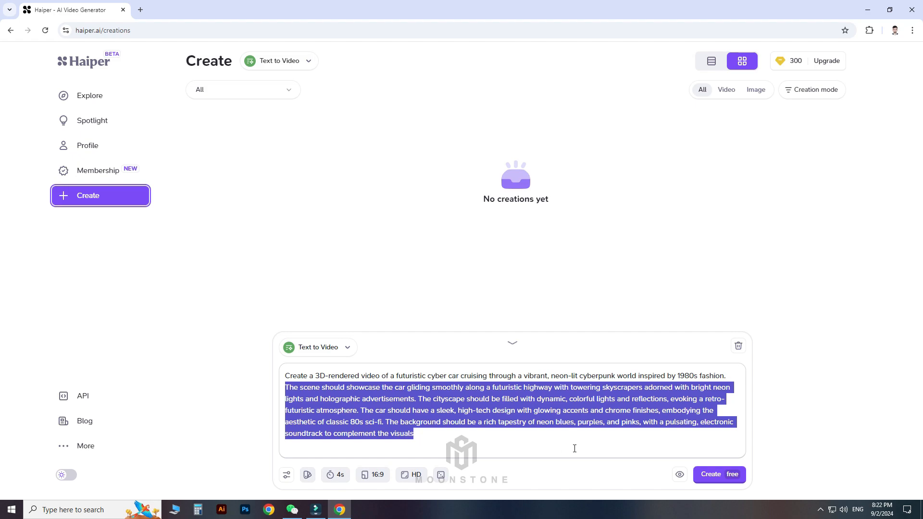
left_click(574, 448)
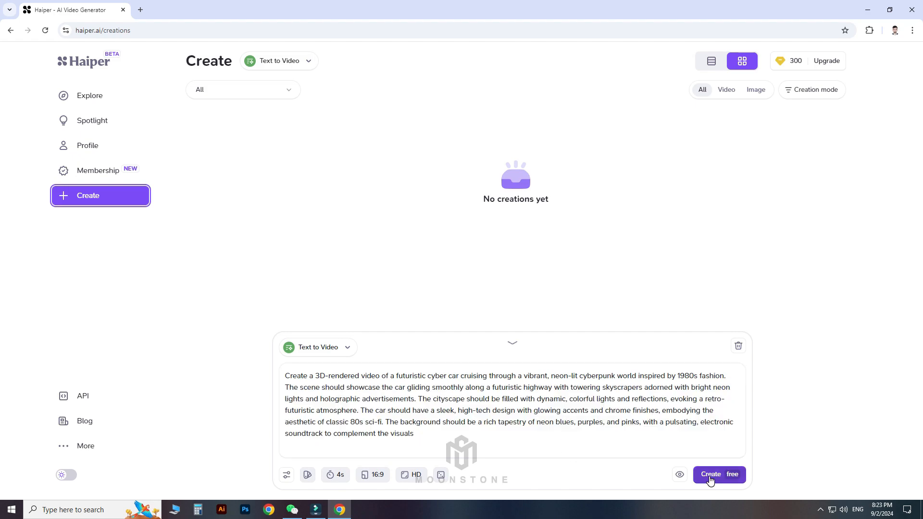
left_click(710, 477)
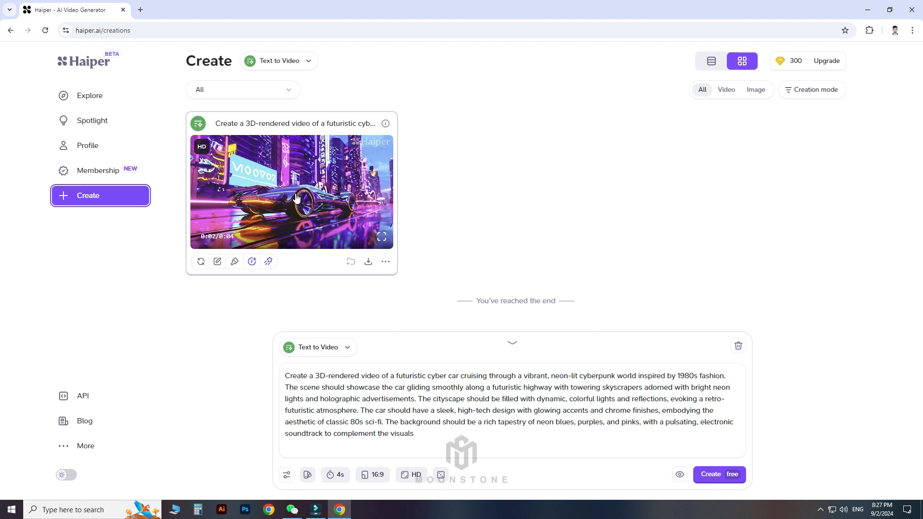
- Watch the generated cyber car video full screen and download it
left_click(381, 238)
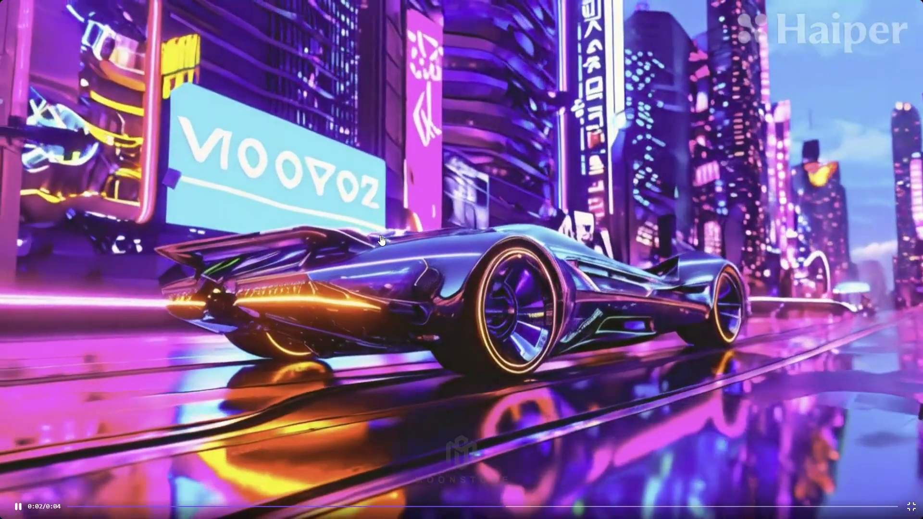
key("Escape")
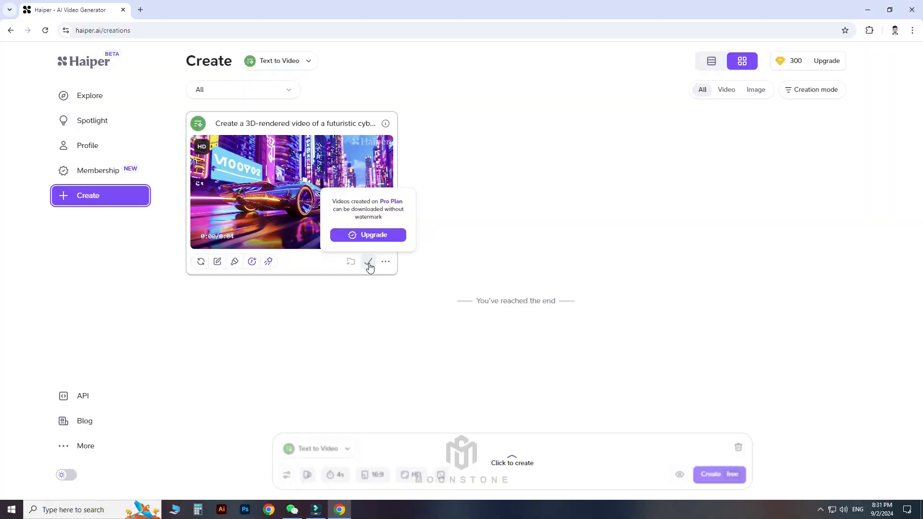
left_click(369, 266)
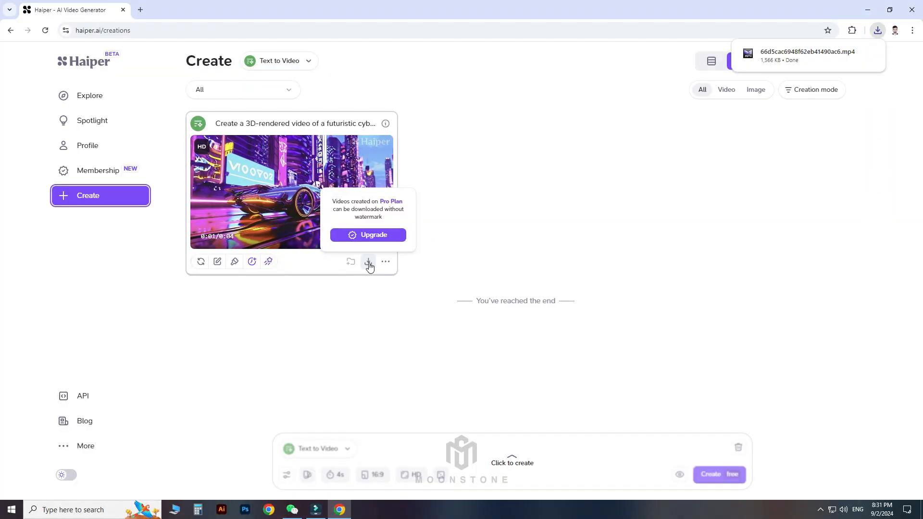
- Examine the cyber car clip's 1080p upscale, 4-second duration extension and video-to-video options without applying them
left_click(268, 262)
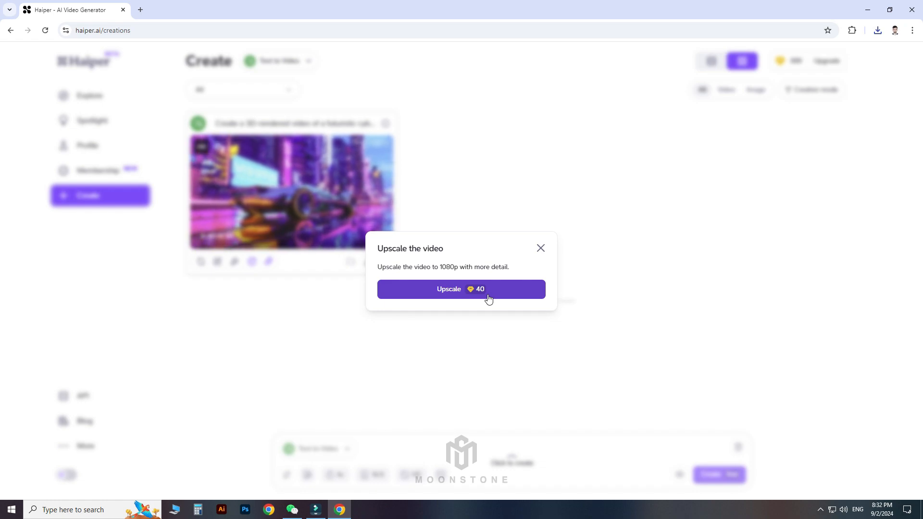
left_click(540, 248)
left_click(252, 262)
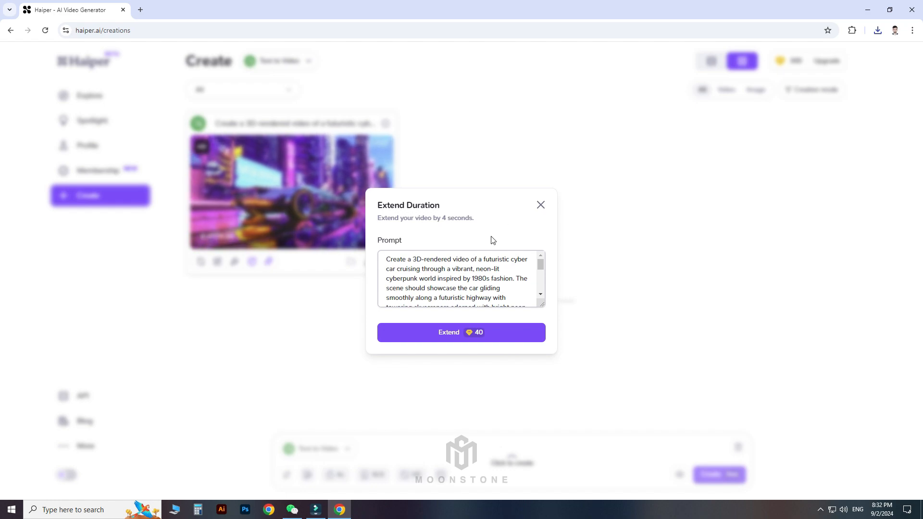
key("Escape")
left_click(234, 261)
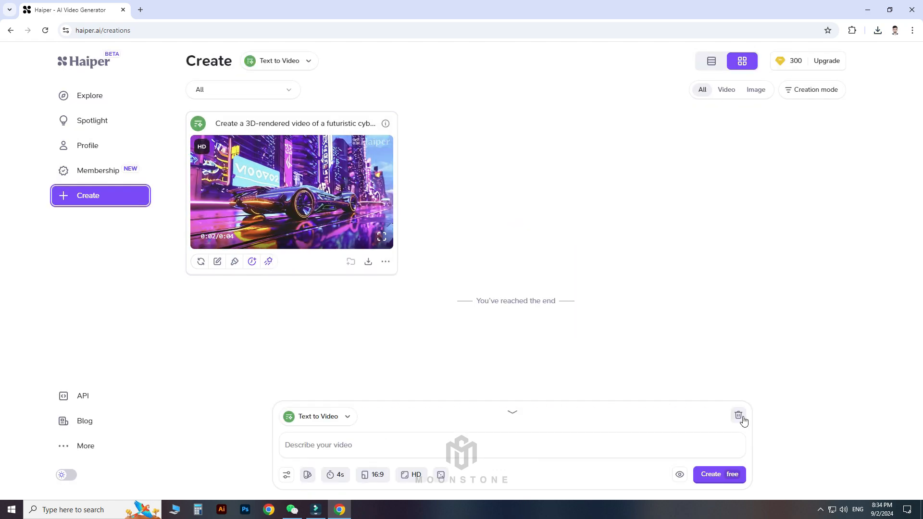
- Review the full prompt in the clip's Vary Prompt dialog and look at the Regenerate option, closing both without creating anything
left_click(218, 261)
left_click_drag(563, 288, 565, 337)
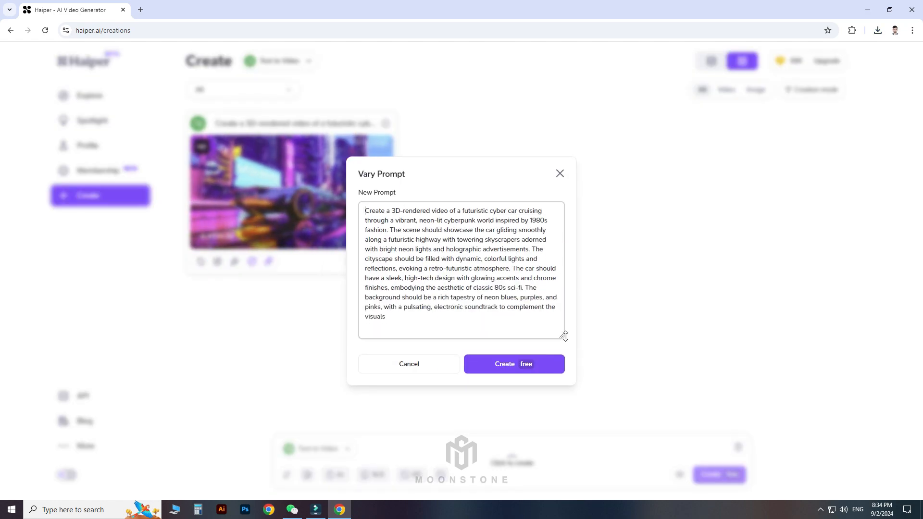
left_click(409, 318)
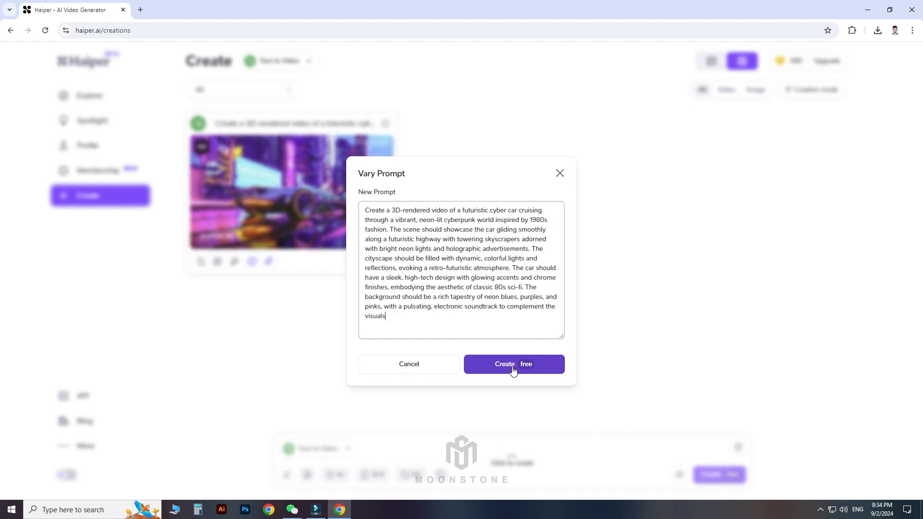
left_click(561, 174)
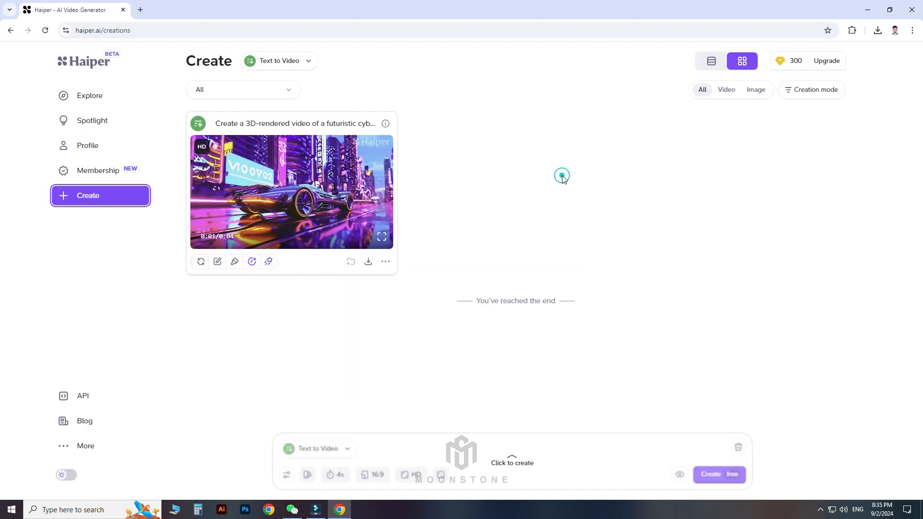
left_click(200, 263)
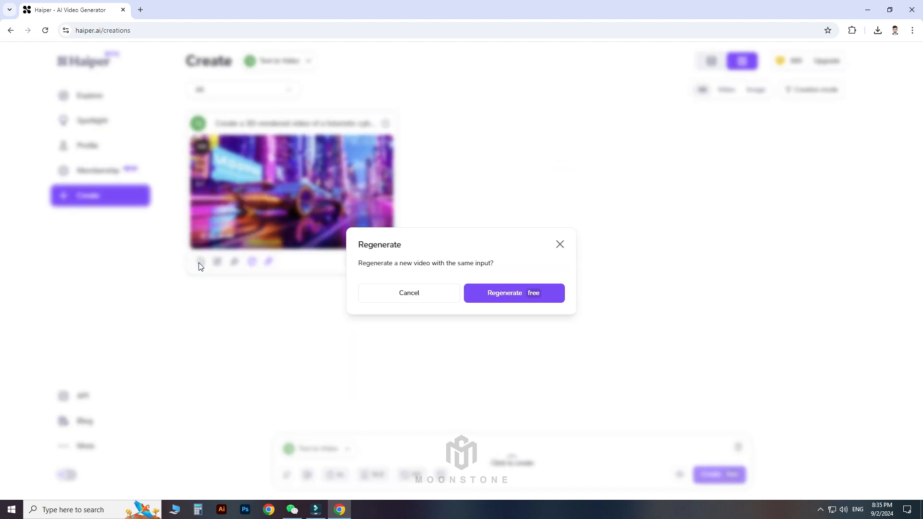
left_click(559, 248)
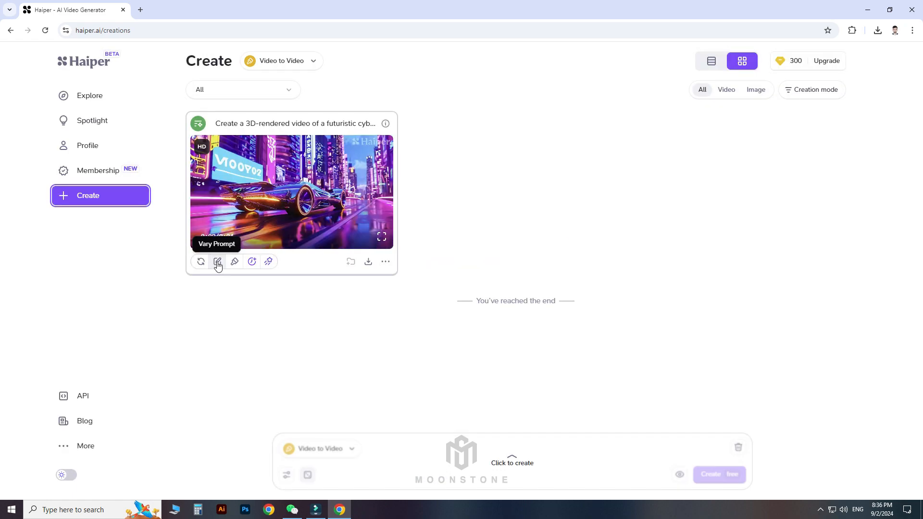
- In the clip's Vary Prompt text, replace "cruising" with "running" and insert "high speed," before "neon-lit"
left_click(218, 262)
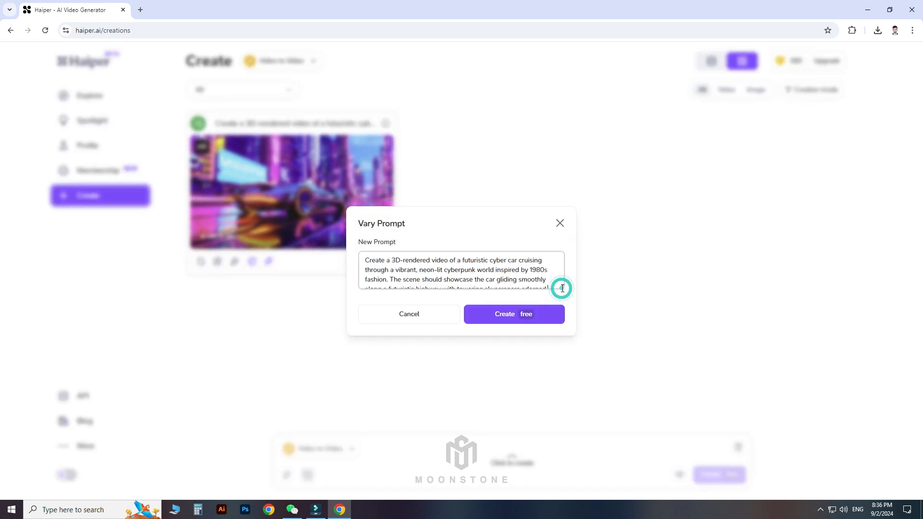
left_click_drag(561, 287, 570, 352)
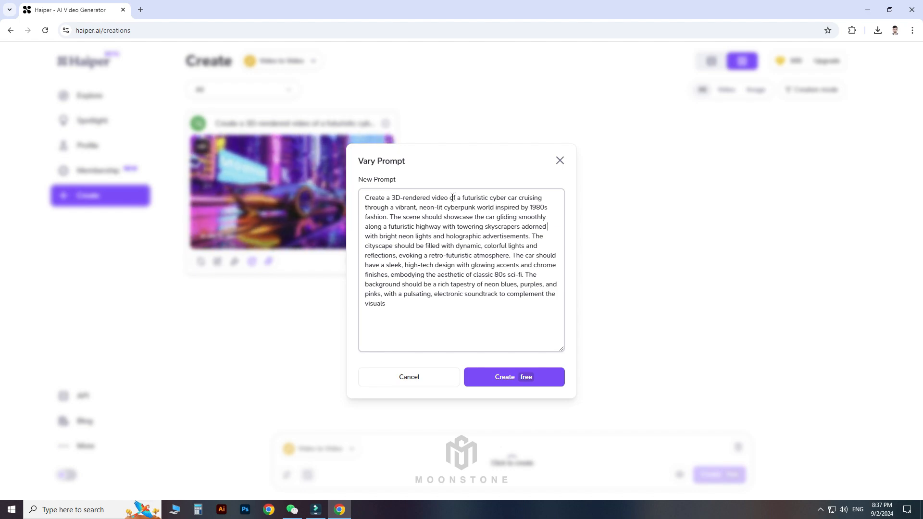
double_click(530, 198)
type("running")
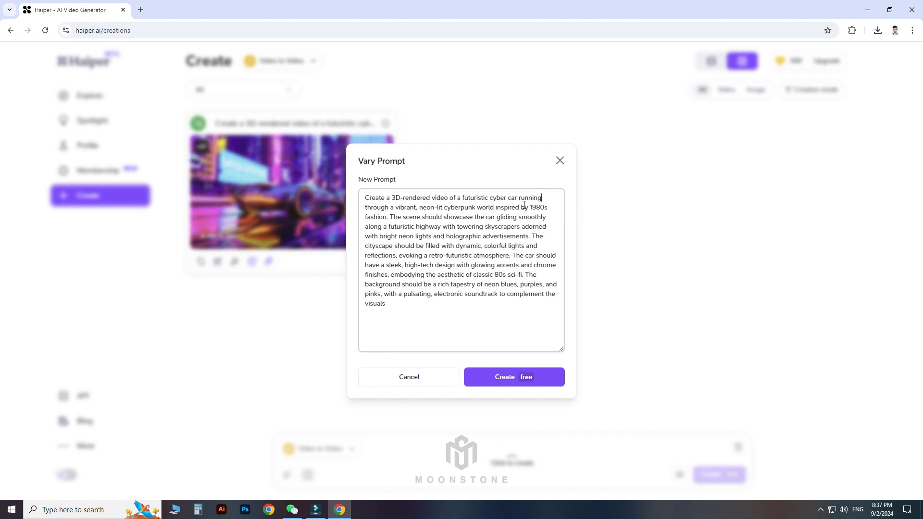
left_click(417, 207)
type("high speed,")
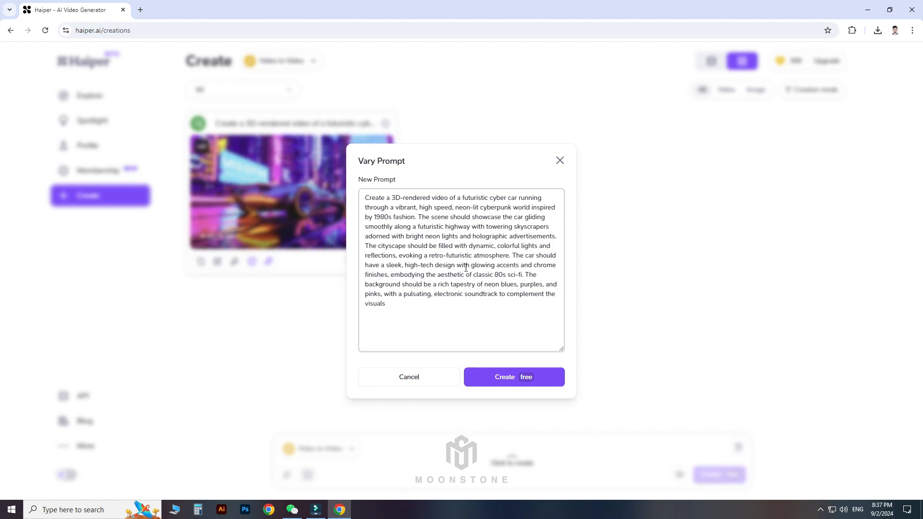
- Create the video from the varied prompt and watch the new clip full screen
left_click(505, 382)
left_click(504, 381)
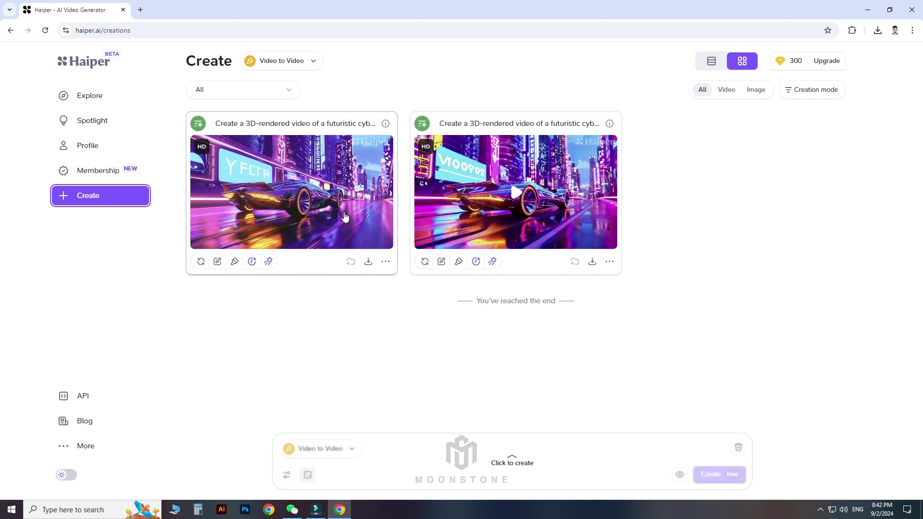
left_click(344, 217)
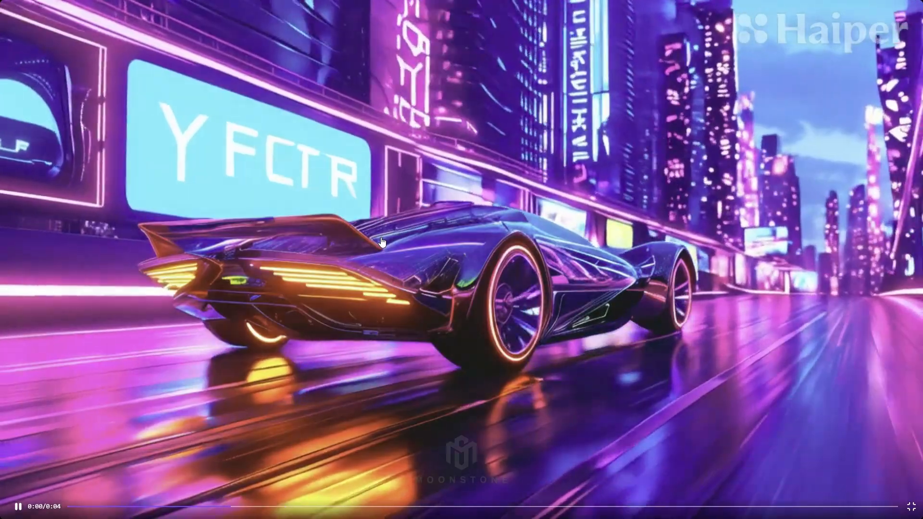
key("Escape")
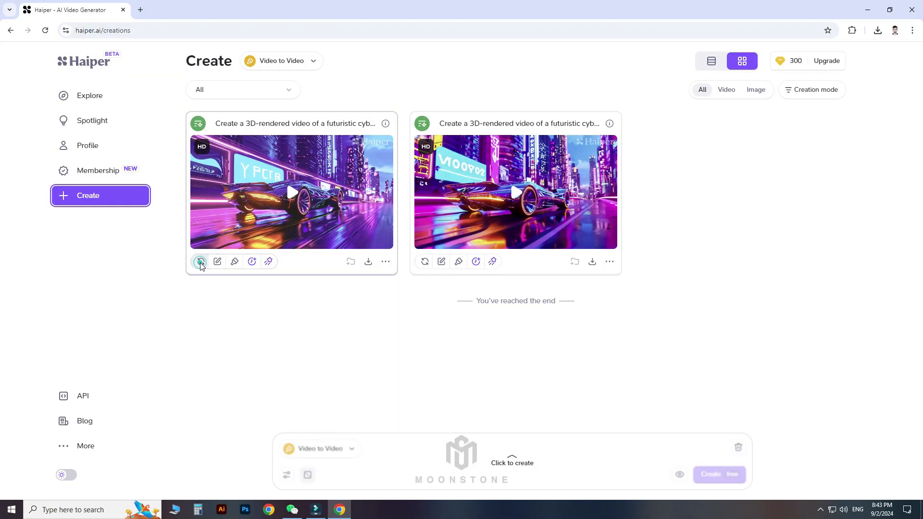
- Regenerate the newest cyber car clip with the same input and watch the result full screen
left_click(200, 262)
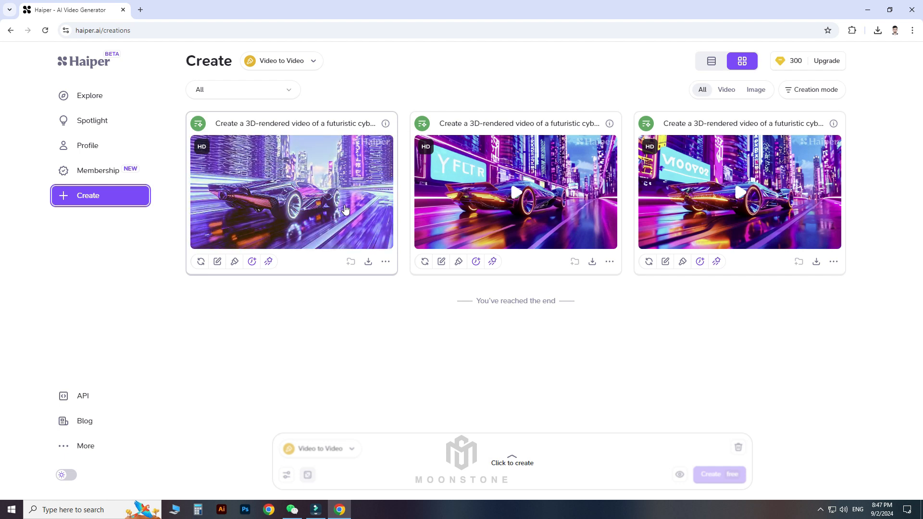
left_click(384, 243)
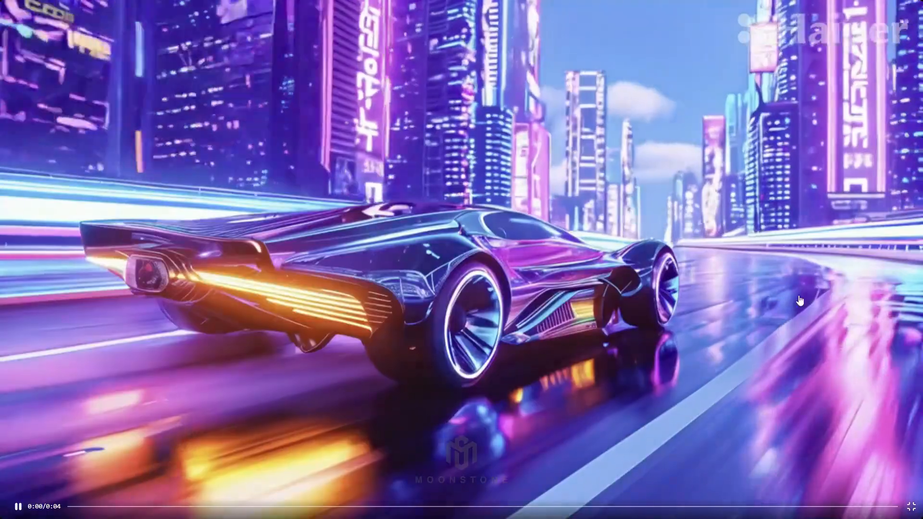
key("Escape")
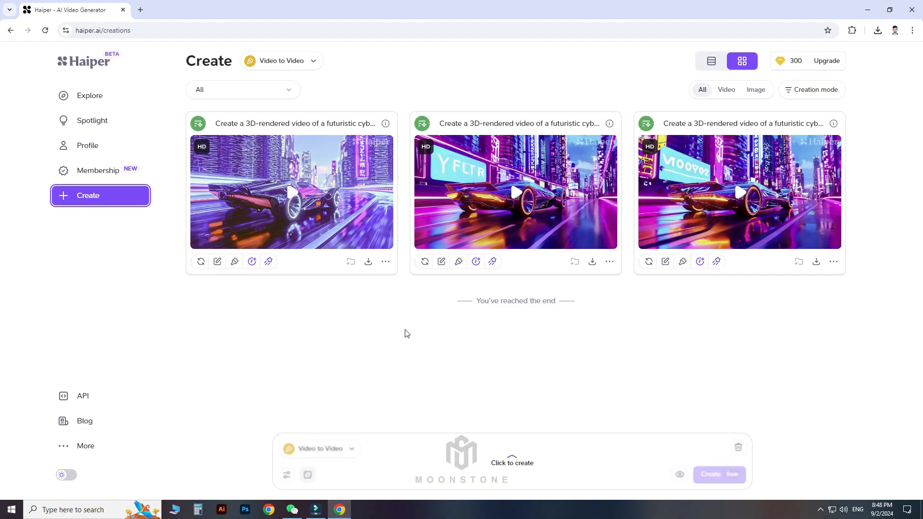